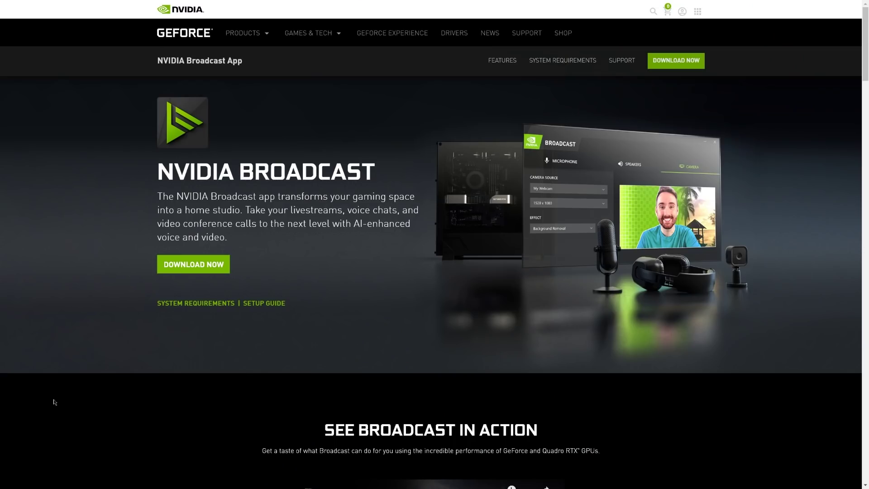
- Scroll the NVIDIA Broadcast product page down to the Get Started section with the app screenshot
scroll(57, 428, "down", 2)
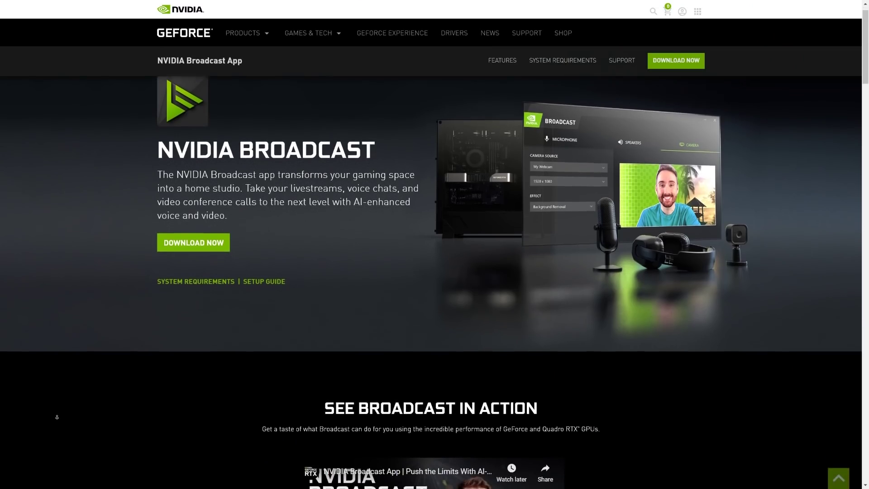
scroll(56, 427, "down", 10)
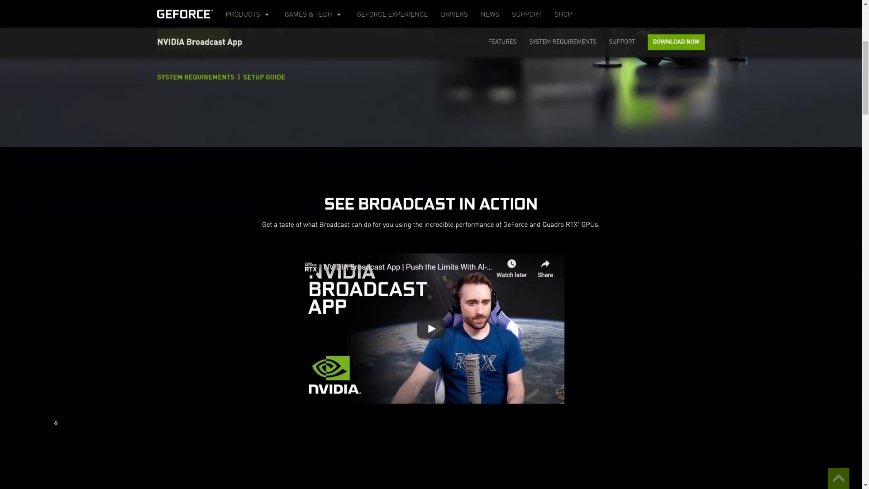
scroll(82, 244, "down", 4)
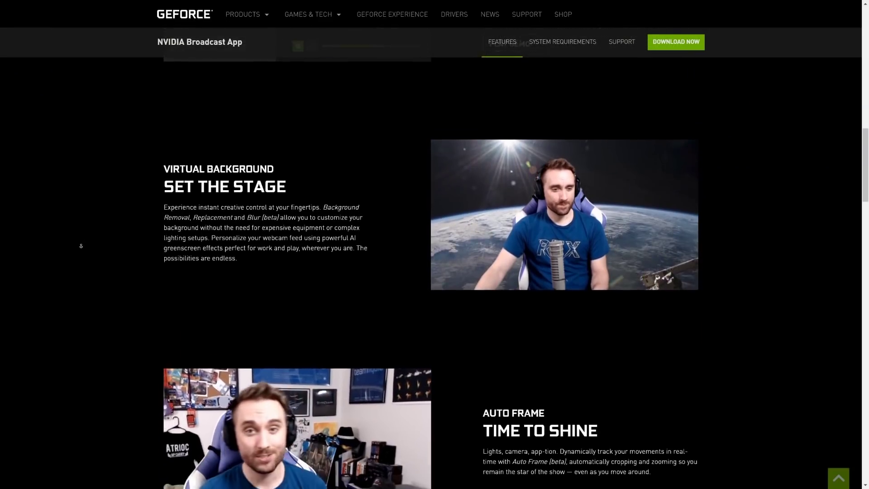
scroll(81, 246, "down", 4)
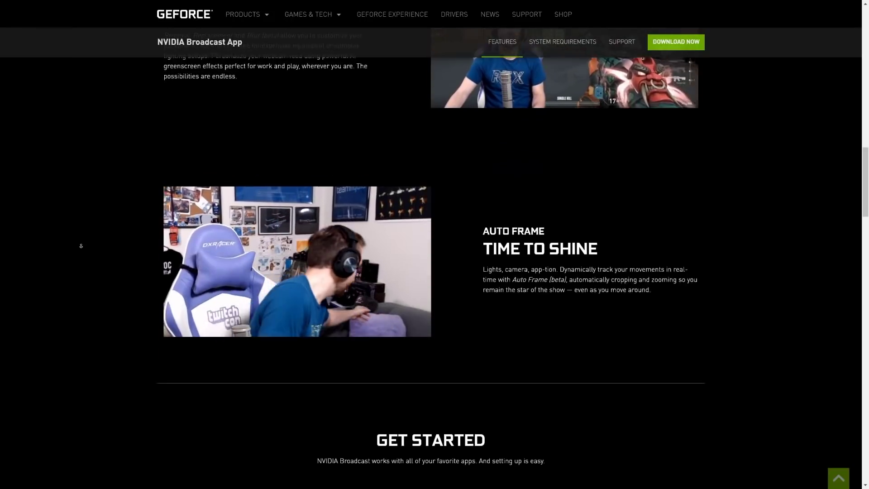
scroll(81, 246, "down", 4)
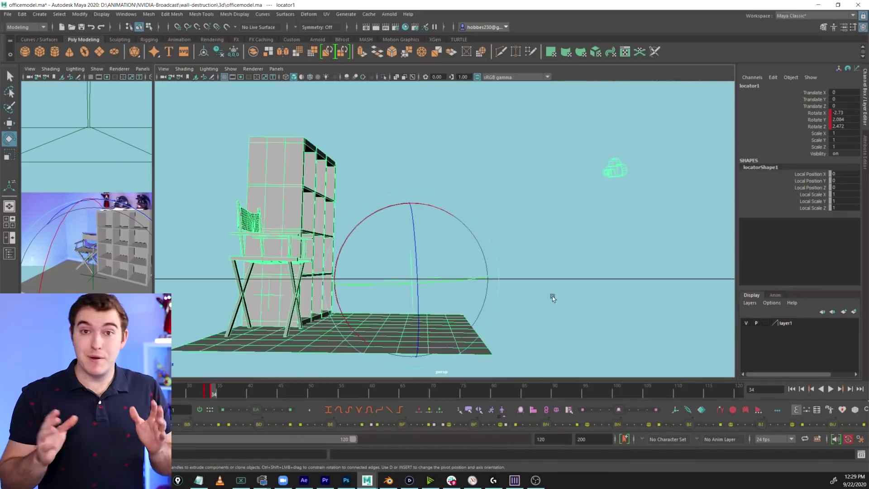
- Clear the locator selection and move cube pCube16 in front of the shelf
left_click_drag(493, 293, 514, 298, "alt")
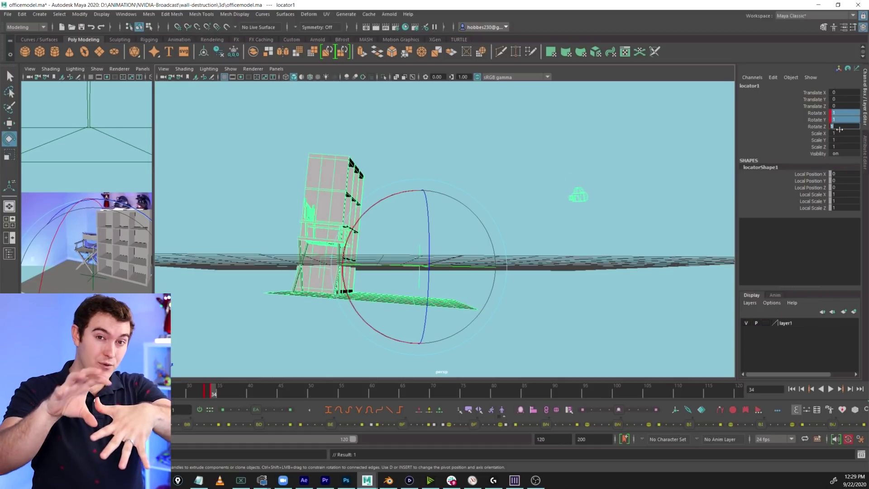
left_click_drag(559, 119, 478, 171, "alt")
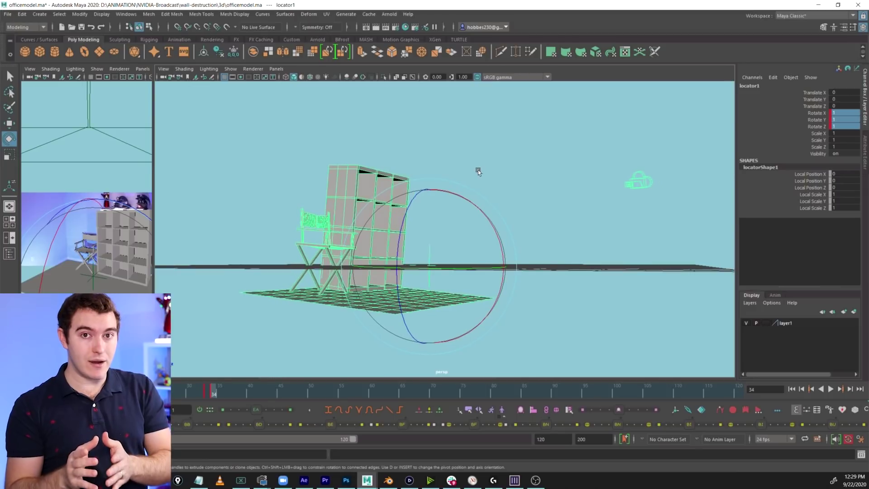
mouse_move(478, 172)
left_mouse_down("alt")
mouse_move(471, 165)
mouse_move(584, 164)
mouse_move(461, 162)
mouse_move(490, 163)
left_mouse_up("alt")
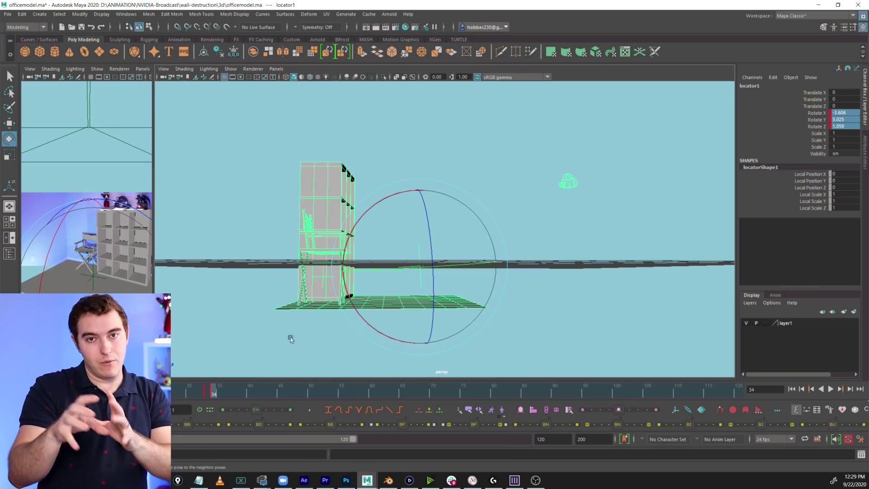
left_click_drag(516, 287, 428, 249, "alt")
key("q")
left_click(506, 237)
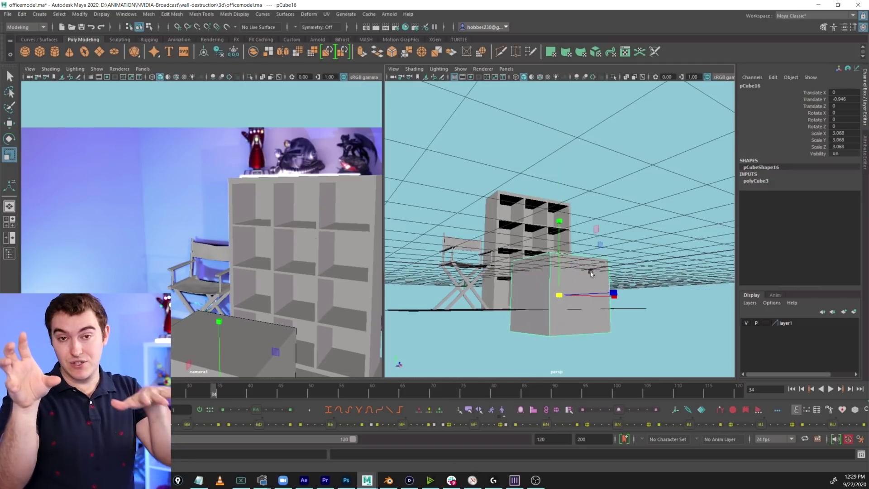
mouse_move(560, 263)
left_mouse_down()
mouse_move(561, 251)
mouse_move(610, 288)
mouse_move(560, 278)
left_mouse_up()
- Rotate the locator1 group so the shelf and chair match the footage
left_click_drag(491, 252, 548, 223, "alt")
key("Up")
left_click_drag(565, 266, 521, 239, "alt")
key("e")
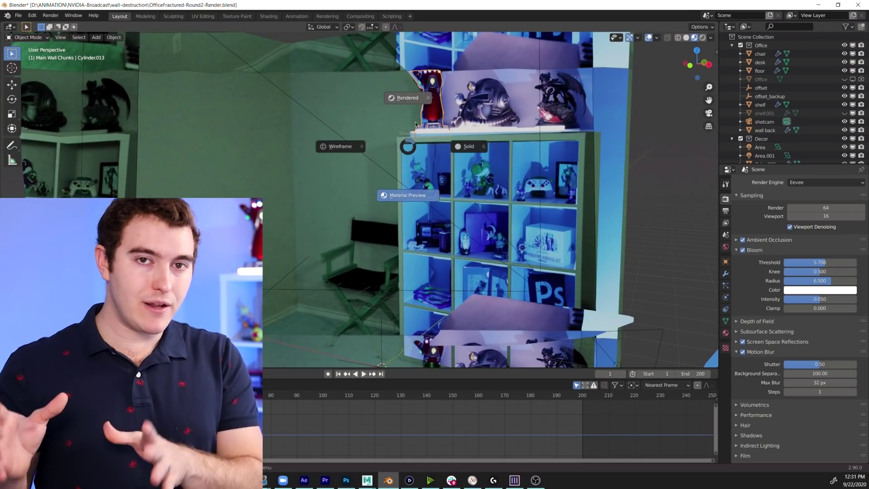
- Switch the viewport to Rendered shading and view the shelf through the scene camera
left_click(415, 124)
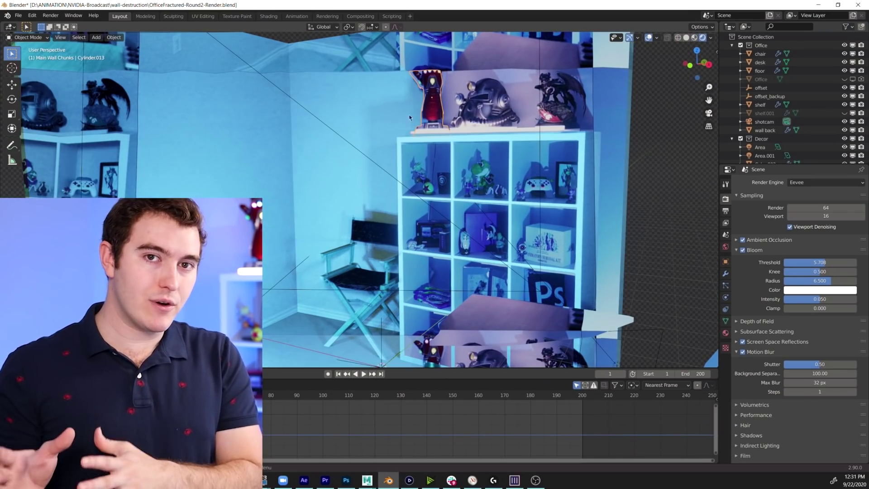
key("KP_0")
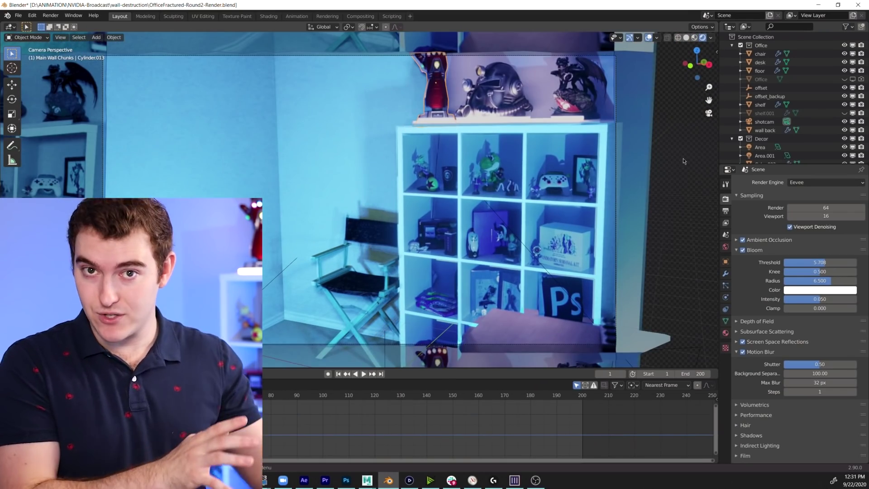
left_click_drag(422, 216, 467, 201)
scroll(489, 213, "down", 5)
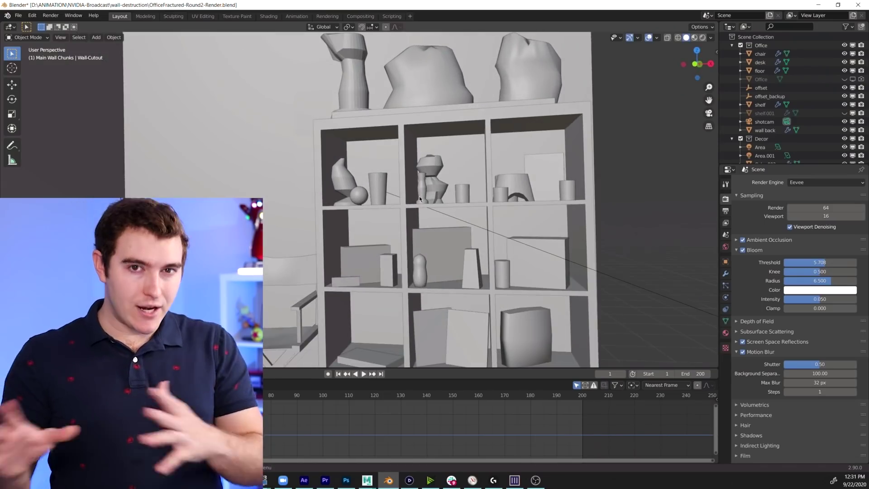
- Zoom in on the shelf figures and show them in Material Preview shading
scroll(379, 302, "up", 6)
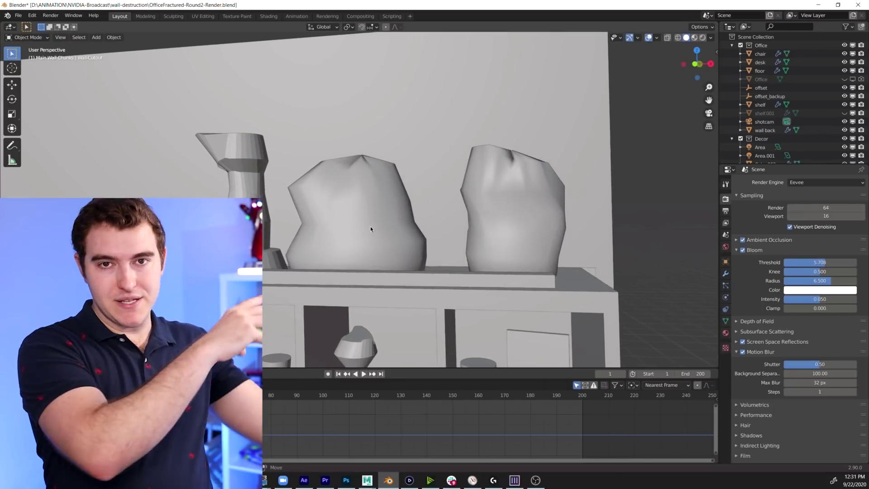
scroll(397, 235, "up", 5)
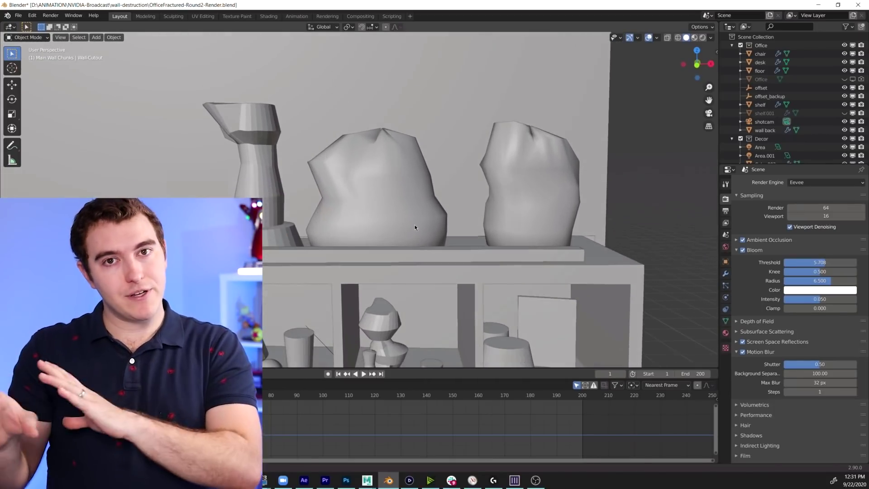
key("z")
left_click(399, 238)
left_click_drag(458, 236, 460, 214)
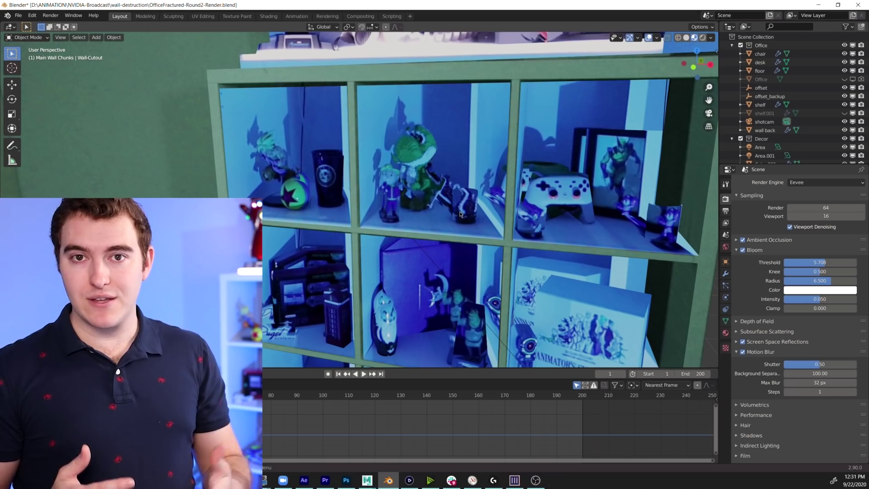
- Select area light Area.001 and re-aim it down and to the right onto the walls
scroll(459, 215, "down", 6)
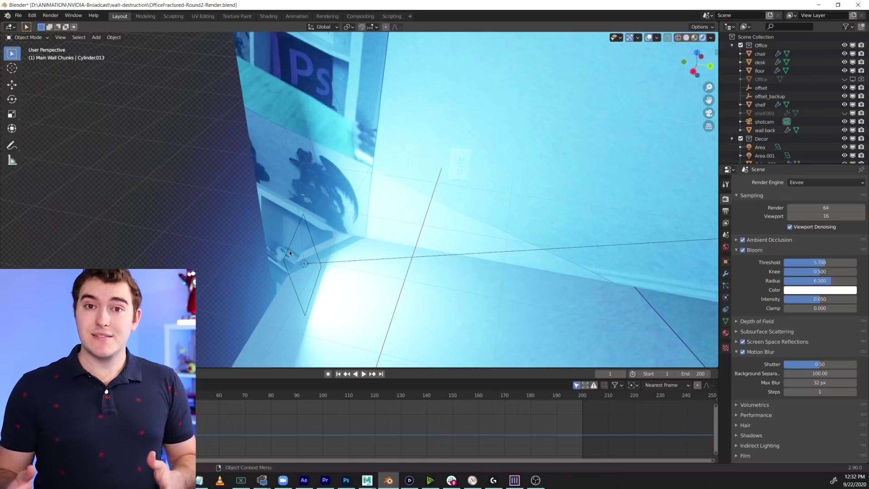
left_click(289, 250)
scroll(351, 242, "up", 3)
scroll(351, 243, "down", 3)
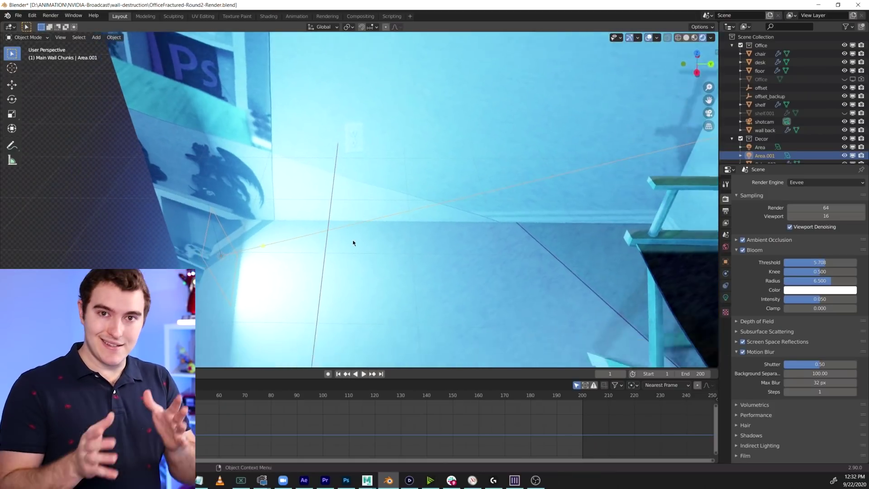
left_click_drag(289, 237, 313, 270)
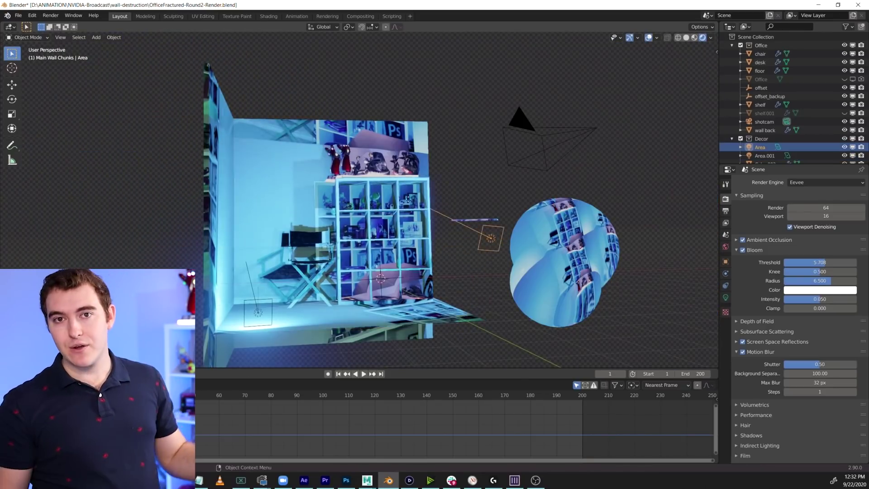
left_click_drag(414, 200, 607, 216)
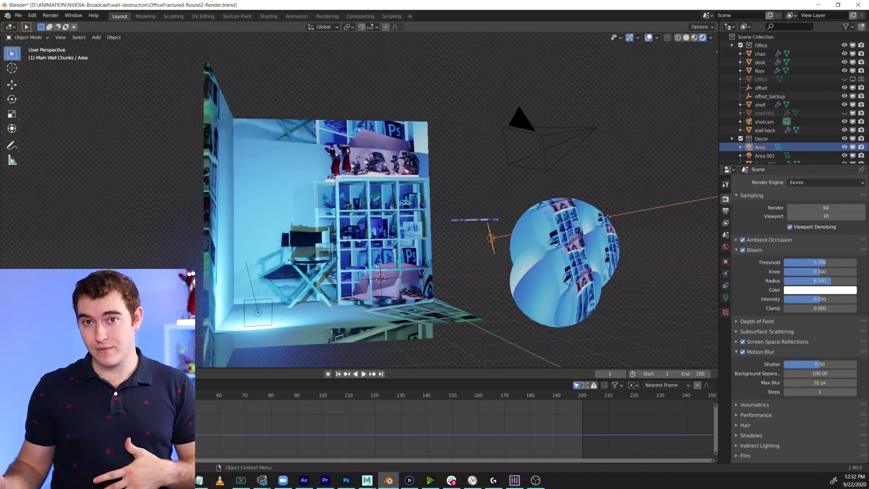
left_click_drag(449, 217, 439, 214)
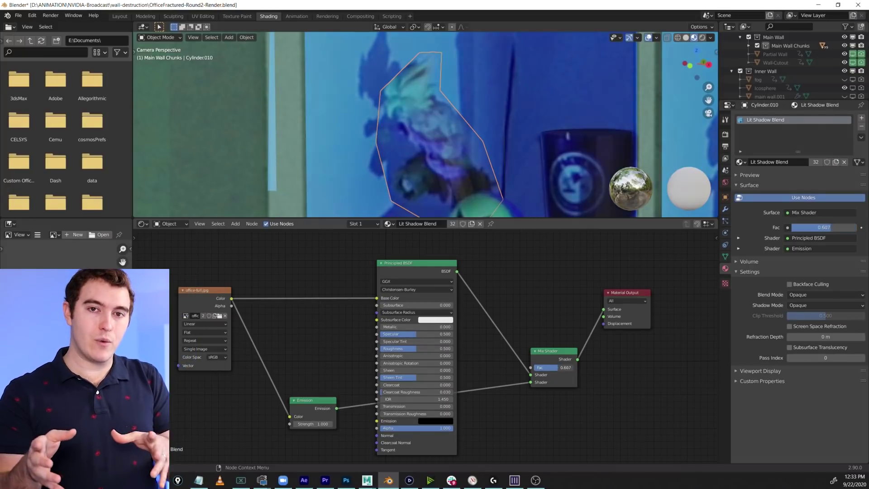
key("BackSpace")
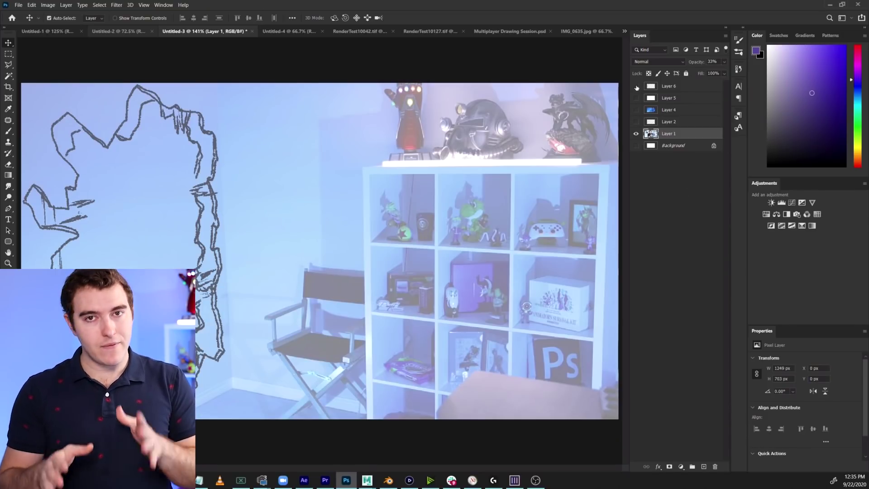
- Hide Layers 5 and 6 and set Layer 1 to full opacity
left_click(637, 99)
left_click(636, 86)
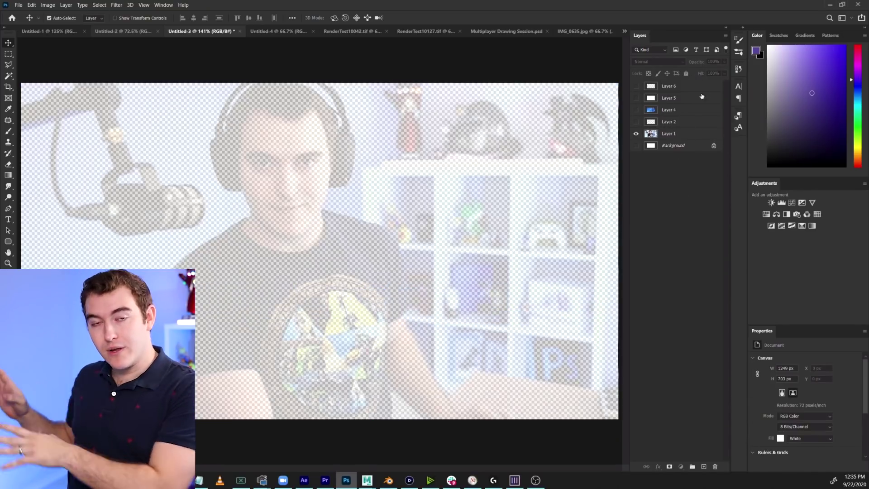
key("0")
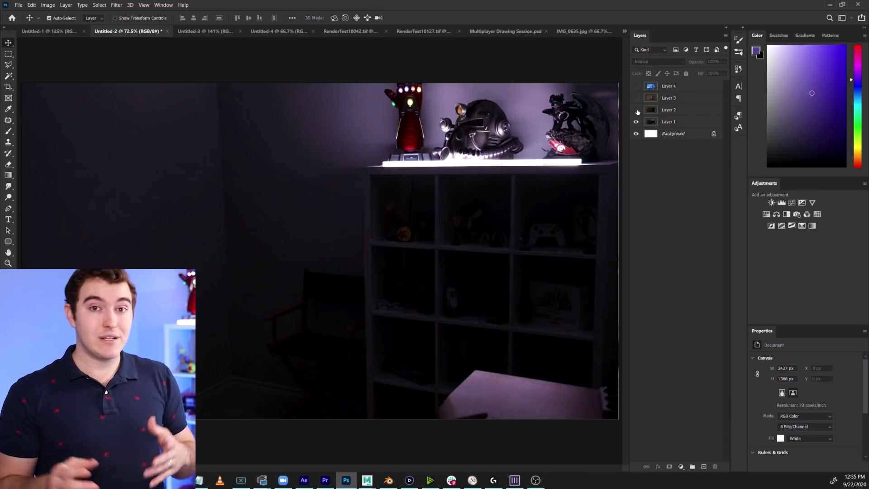
- Show Layers 2, 3 and 4 for a blue-lit room, then return to the sketch document
left_click(637, 109)
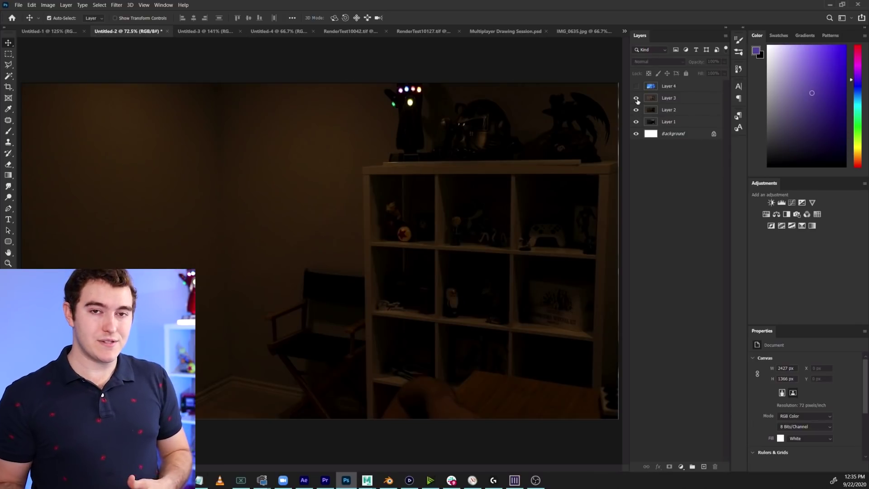
left_click(636, 98)
left_click(636, 86)
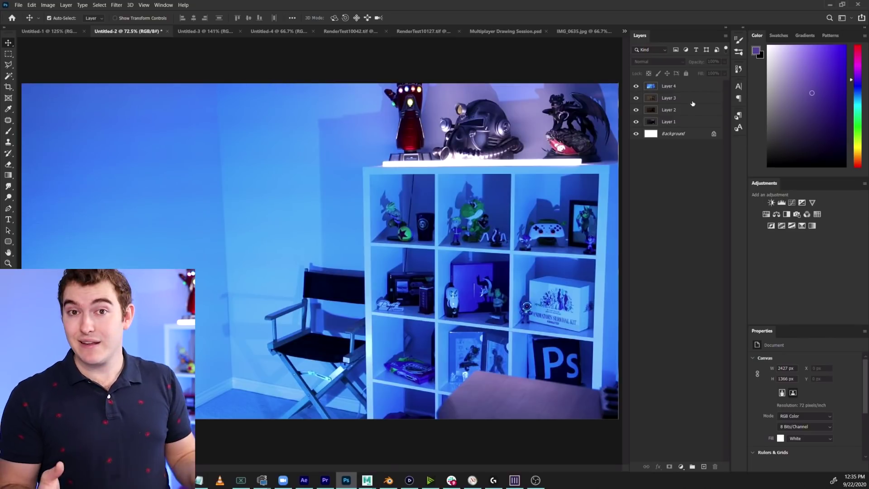
key("ctrl+Tab")
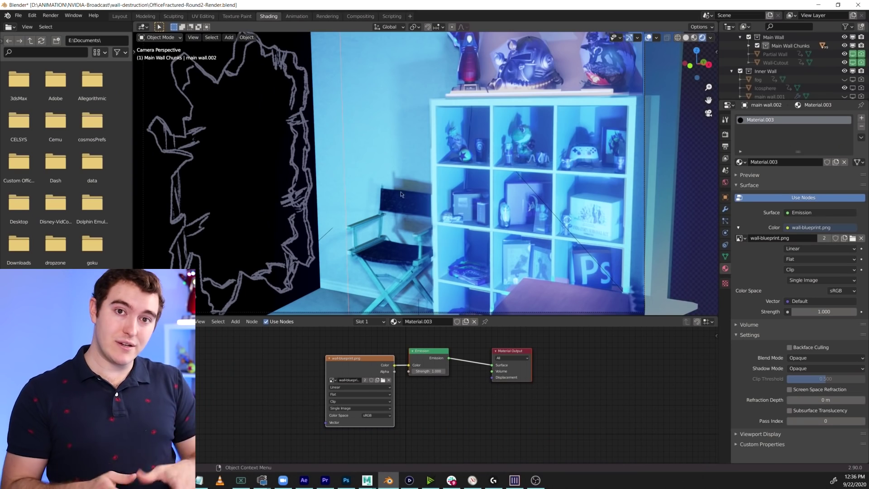
- Orbit to the side of the wall, zoom in and enter Edit Mode on it
left_click_drag(508, 171, 438, 174)
scroll(476, 171, "up", 5)
key("Tab")
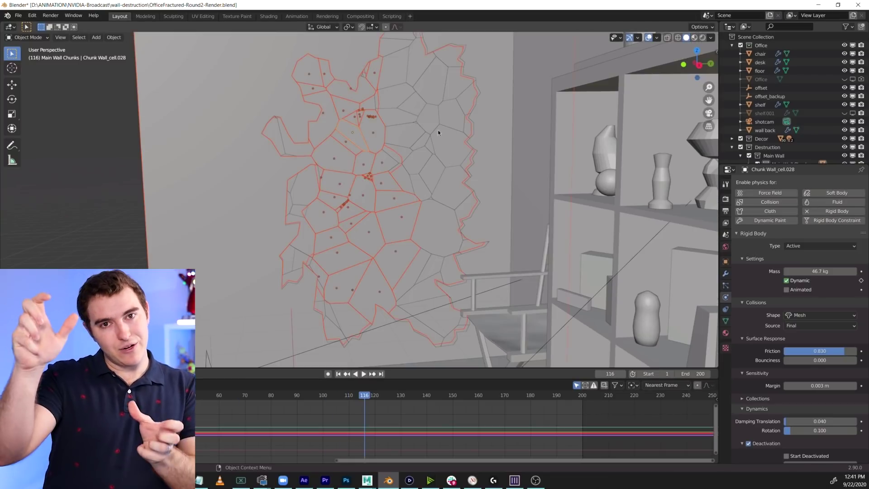
- Orbit around the wall and shelf to inspect the fallen chunks
left_click_drag(294, 282, 222, 261)
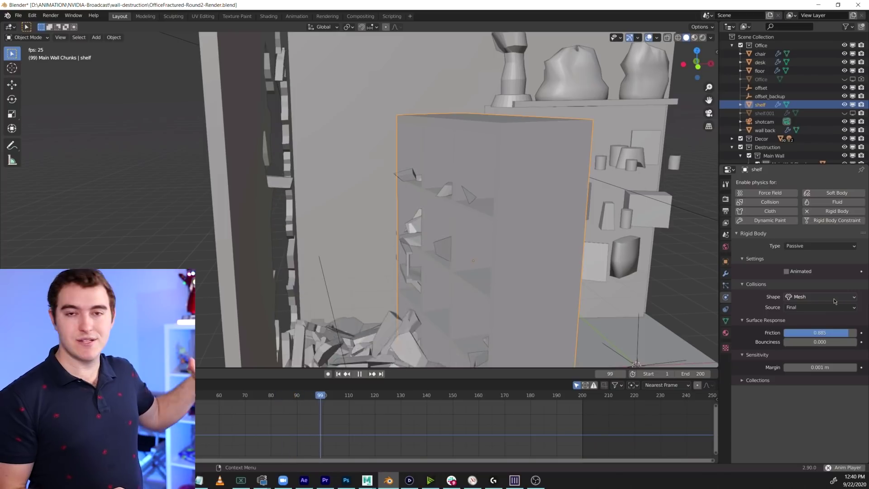
- Open the Collision Shape dropdown list
left_click(834, 297)
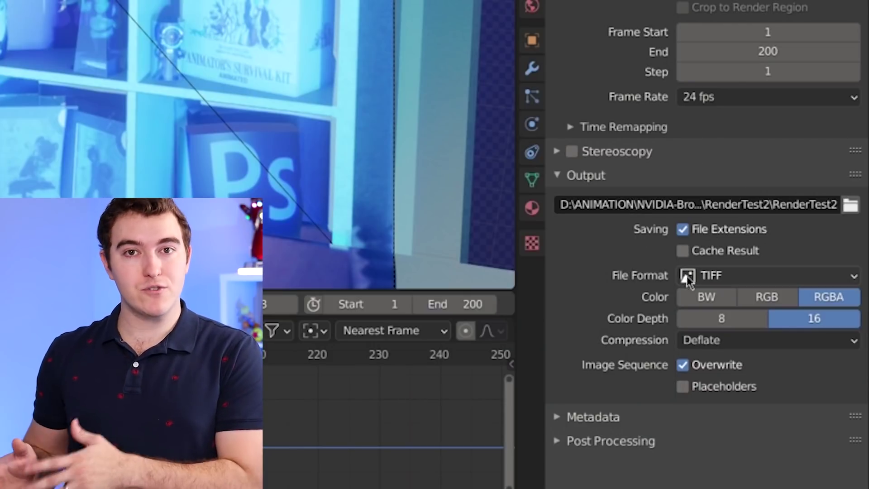
left_click(738, 281)
left_click(706, 284)
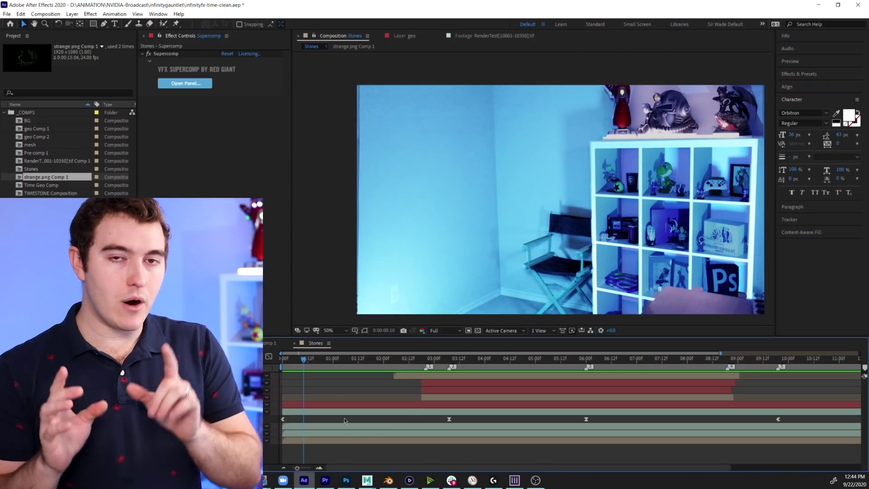
- Scrub to the wall shatter and pan the zoomed viewer onto the chair
left_click_drag(370, 362, 613, 365)
scroll(551, 239, "up", 4)
left_click_drag(551, 239, 533, 166)
key("v")
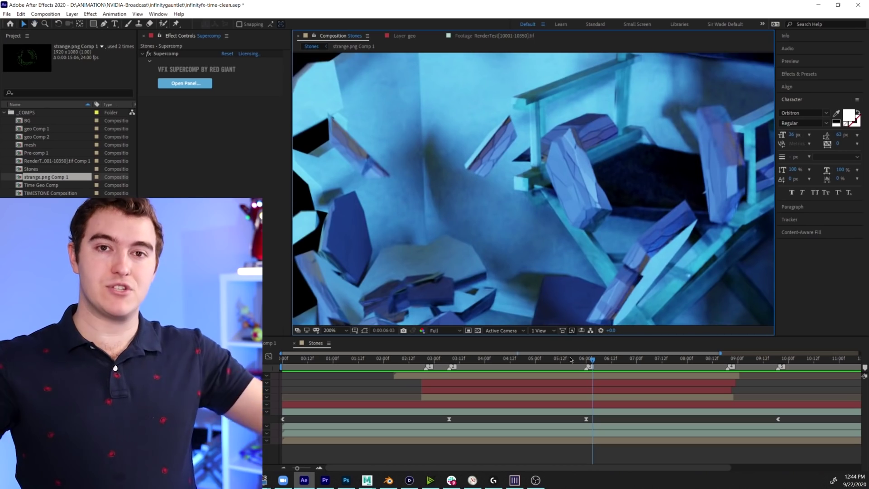
- Set the playhead near 2:21, just before the shatter, and start the preview
left_click(499, 363)
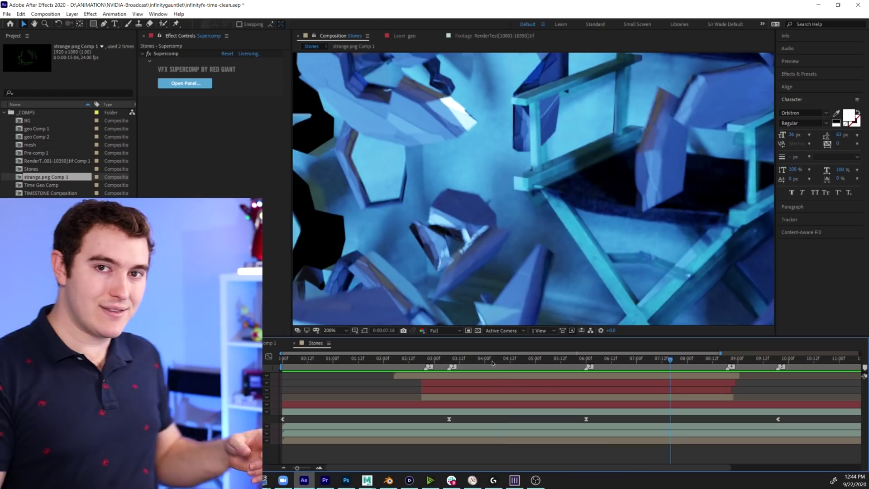
left_click(427, 359)
left_click(417, 365)
key("space")
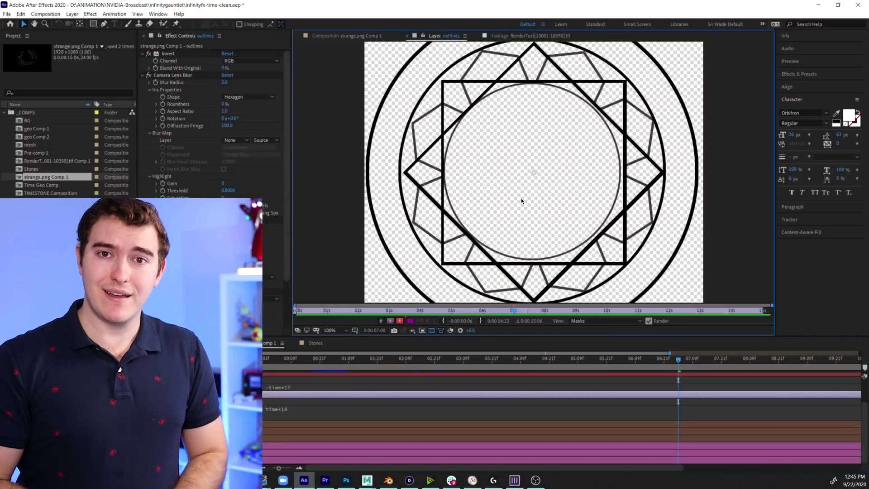
- Zoom the outlines layer viewer between 50% and 100% with the comma and period keys
key("comma")
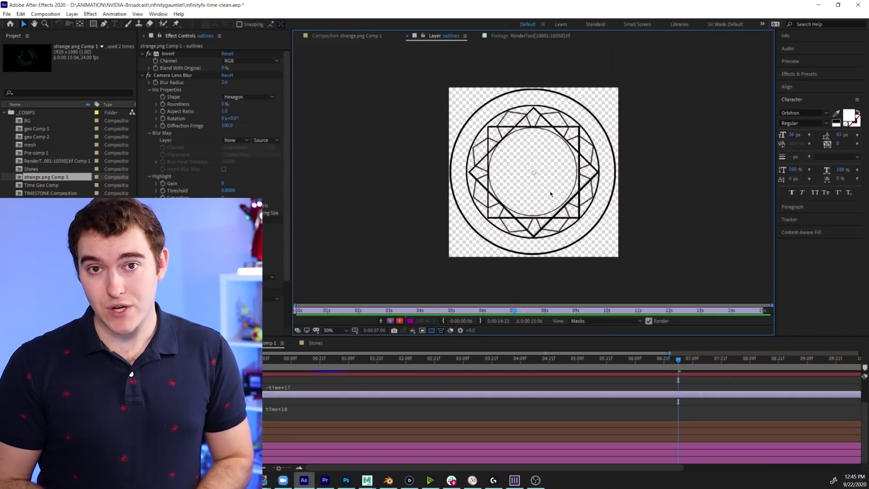
key("period")
key("period")
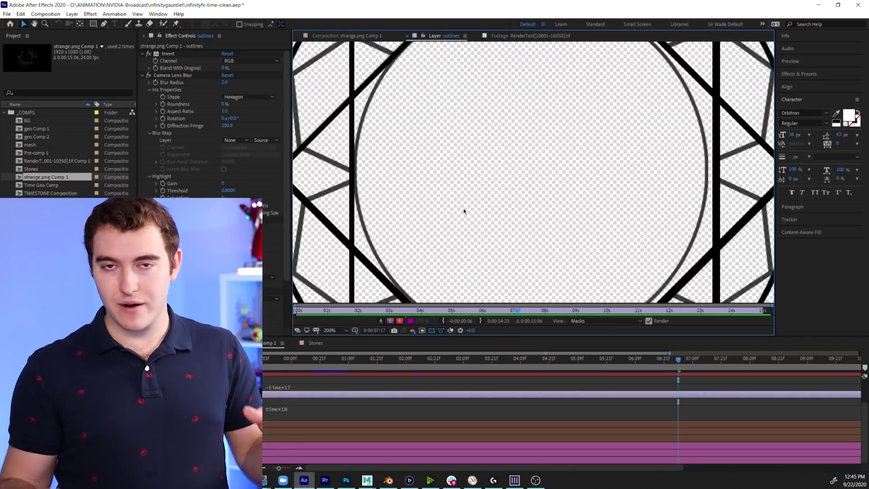
key("comma")
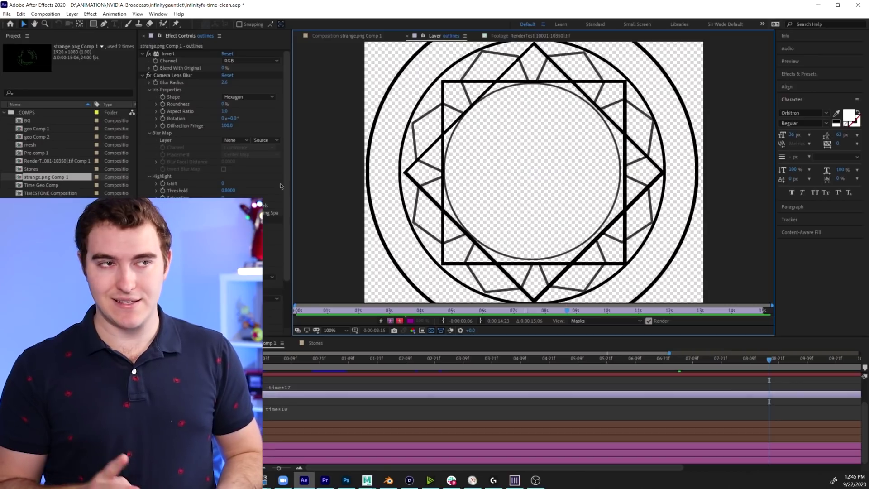
- In strange.png Comp 1, scrub the magic circle animation and raise Tao's Rotate Y from 31 to 41
left_click(326, 36)
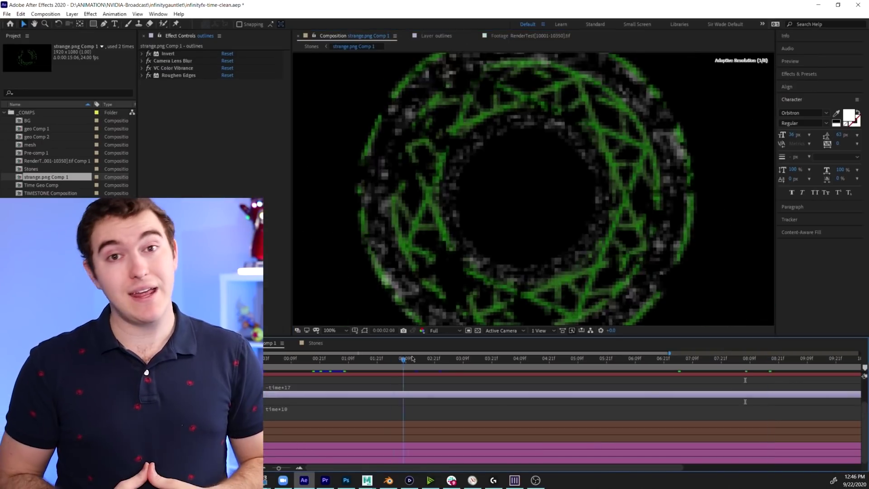
left_click_drag(404, 352, 293, 355)
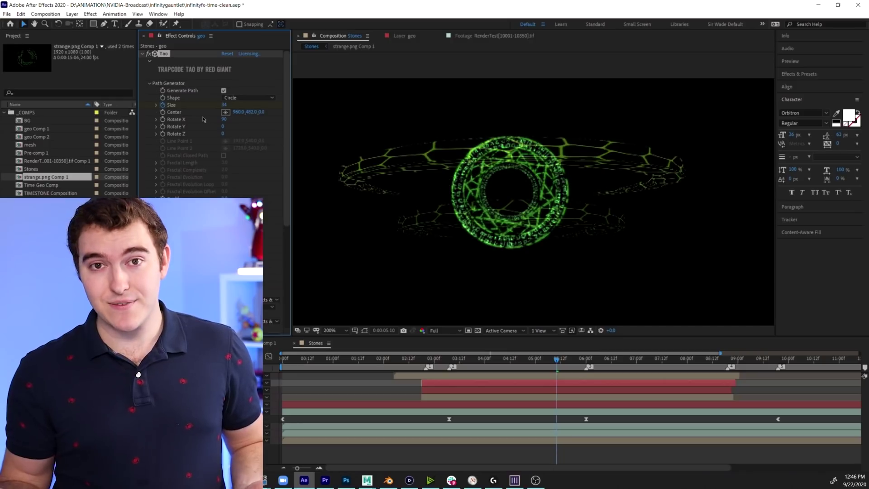
left_click_drag(236, 124, 238, 123)
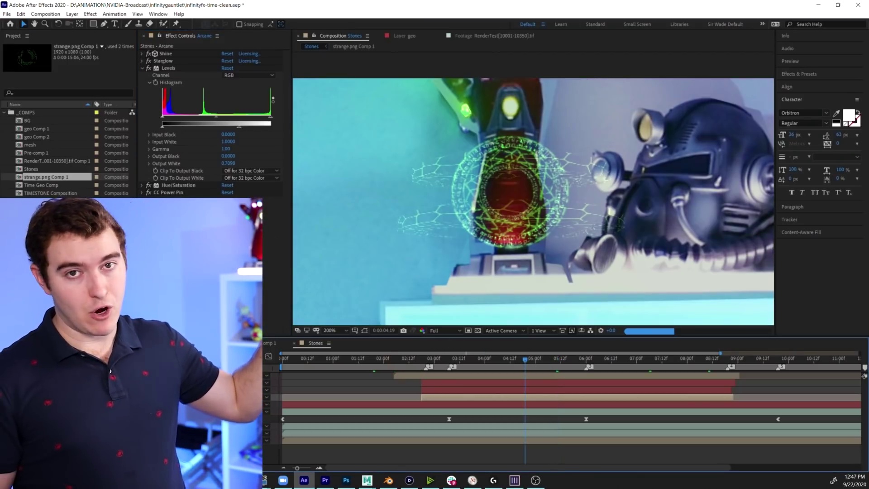
- Select the Shine effect on the TIMESTONE Composition layer and move its rays' source point
left_click(113, 375)
left_click(165, 54)
left_click_drag(464, 113, 464, 112)
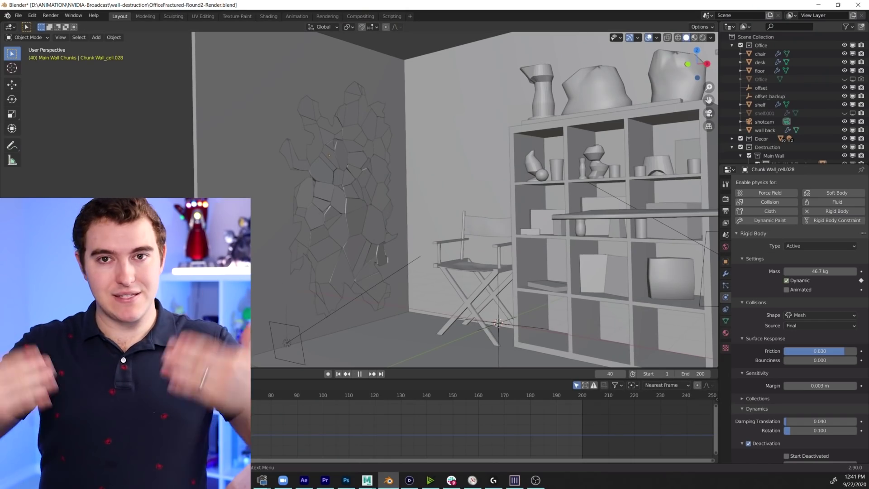
- Deselect the wall chunks and replay the shattering simulation, stopping at frame 73
key("Escape")
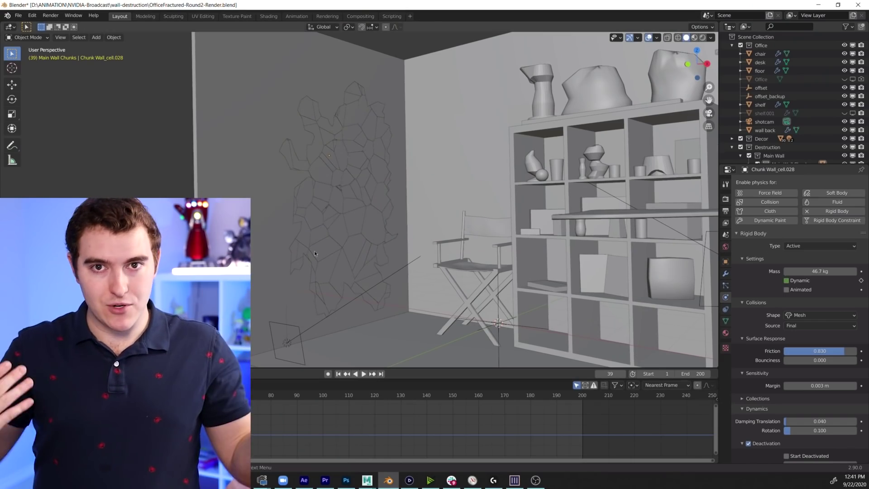
key("alt+a")
key("space")
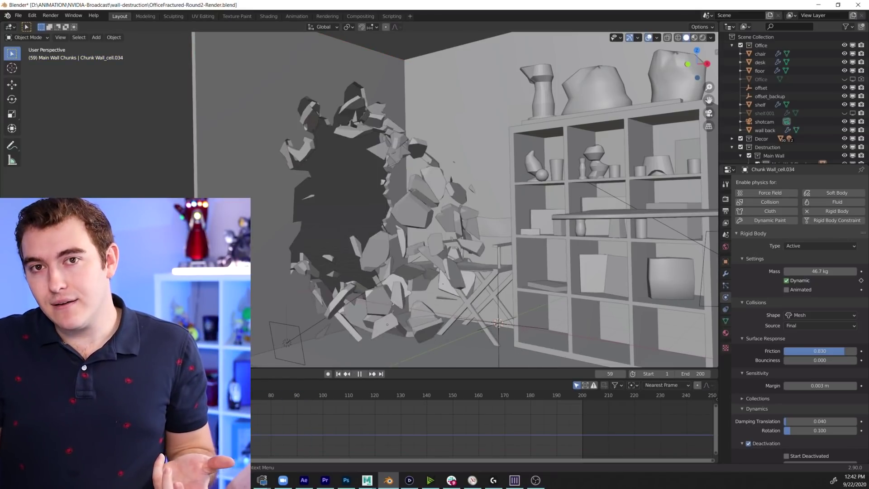
key("space")
- Switch the viewport to Rendered shading and orbit around the textured wall hole
left_click_drag(407, 227, 402, 261)
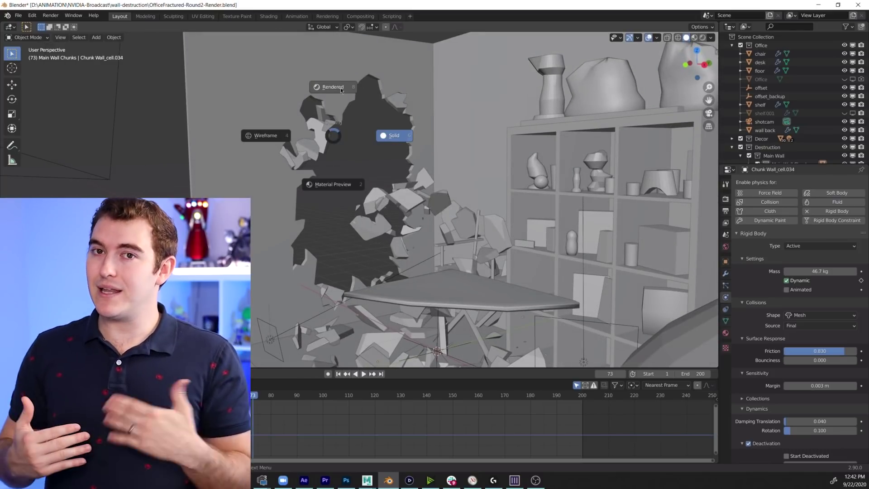
left_click(342, 87)
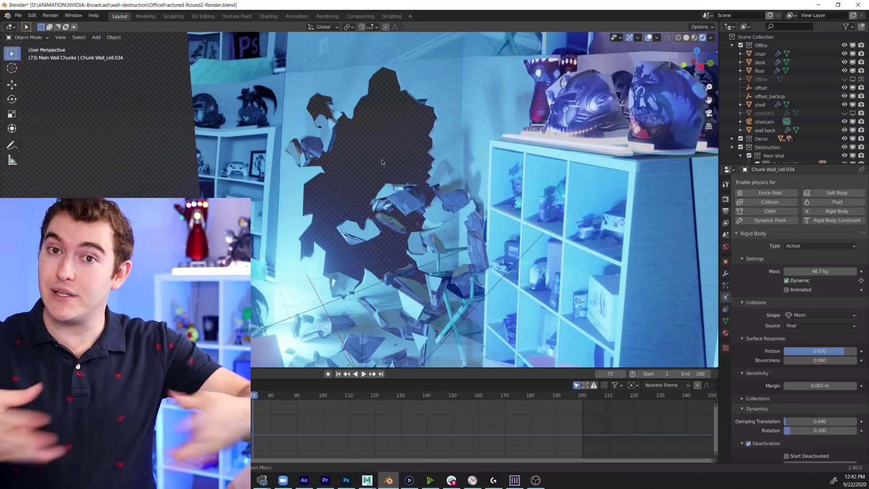
left_click_drag(382, 162, 400, 174)
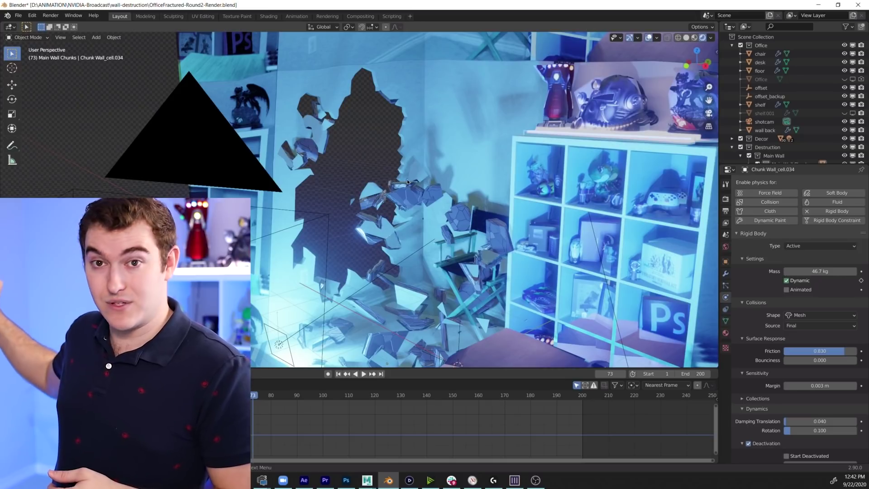
left_click_drag(408, 179, 559, 196)
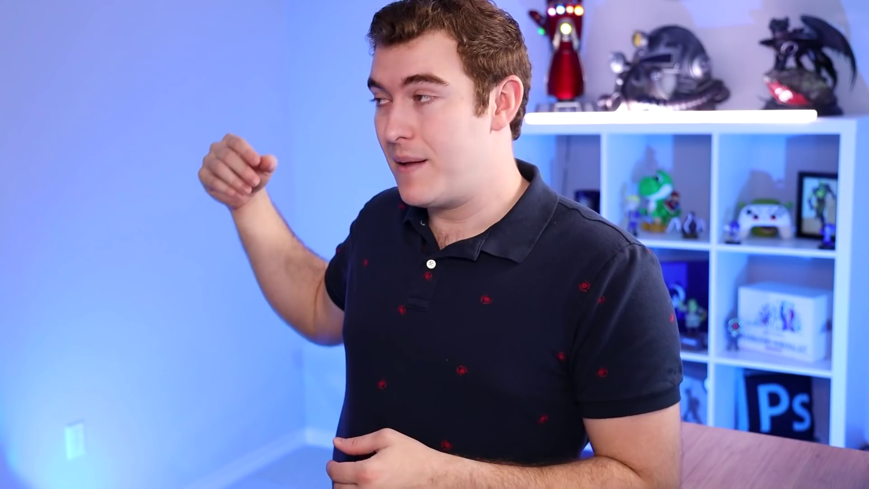